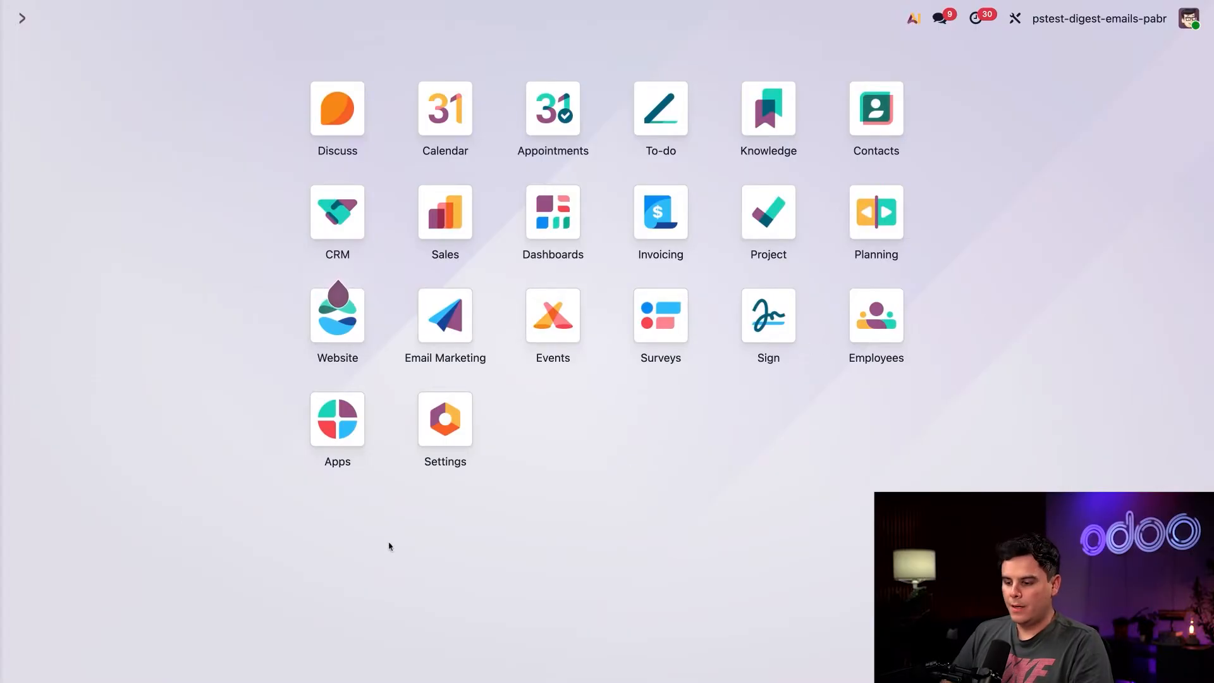
Enable the Digest Email option in the general settings and save the change
{"action": "left_click", "coordinate": [426, 424]}
{"action": "scroll", "coordinate": [426, 424], "scroll_direction": "down", "scroll_amount": 9}
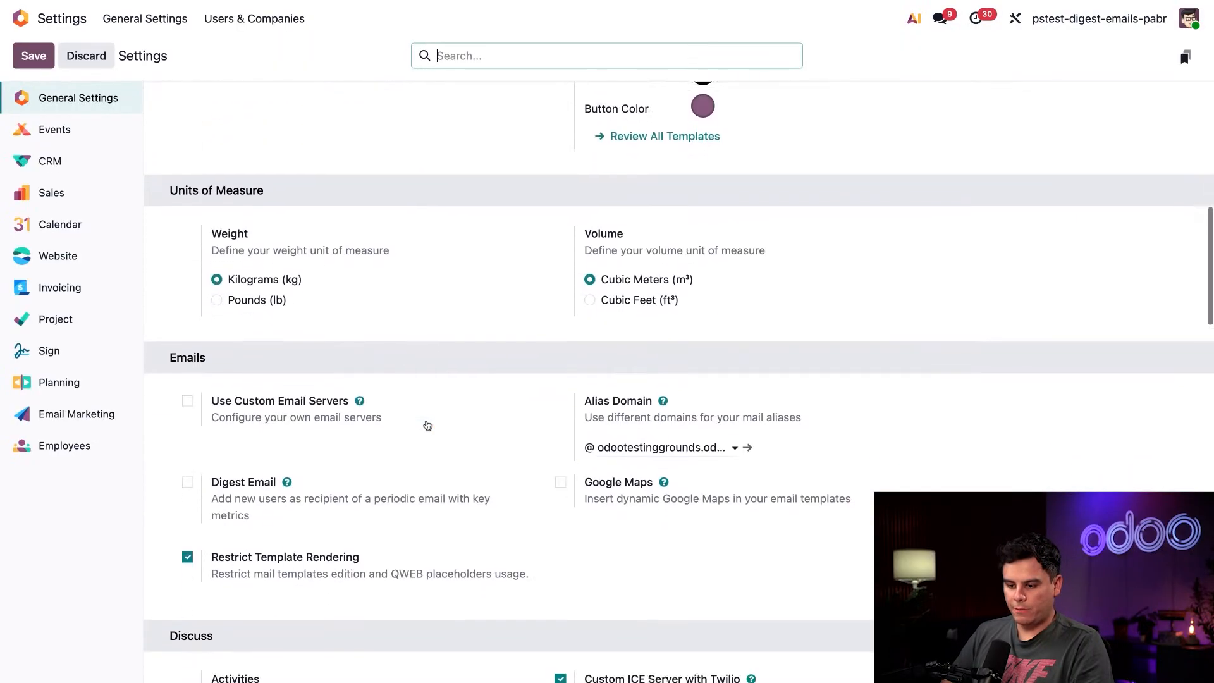
{"action": "scroll", "coordinate": [227, 347], "scroll_direction": "down", "scroll_amount": 3}
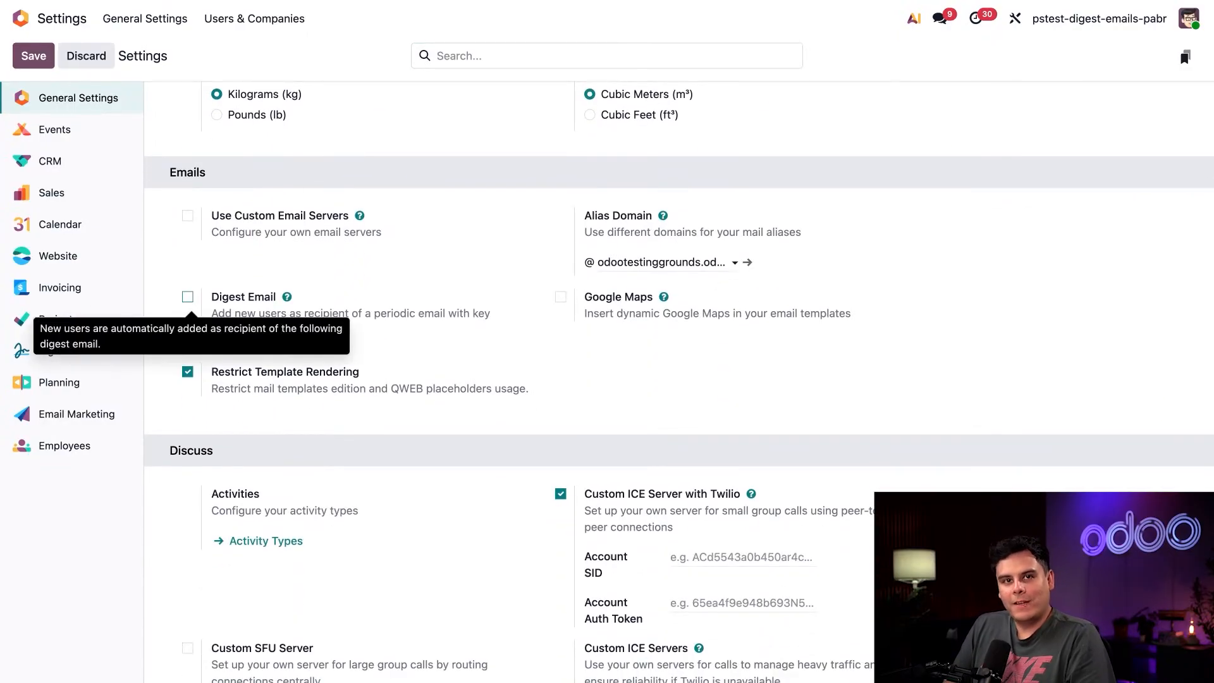
{"action": "left_click", "coordinate": [188, 296]}
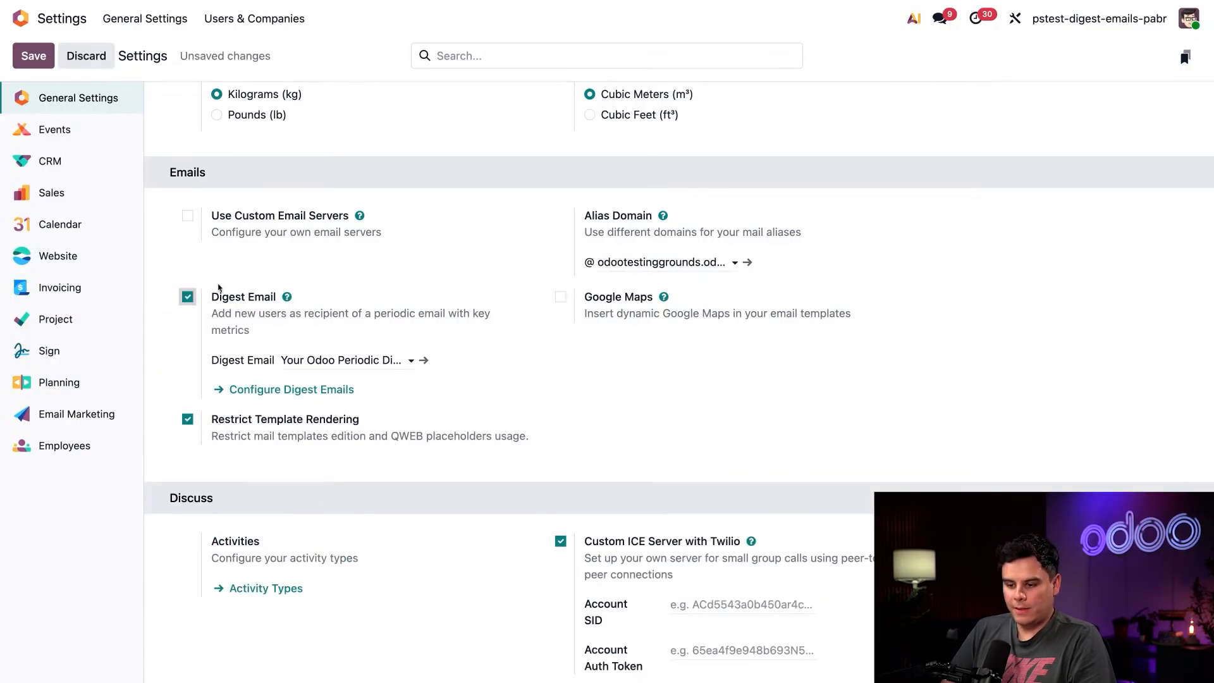
{"action": "left_click", "coordinate": [33, 56]}
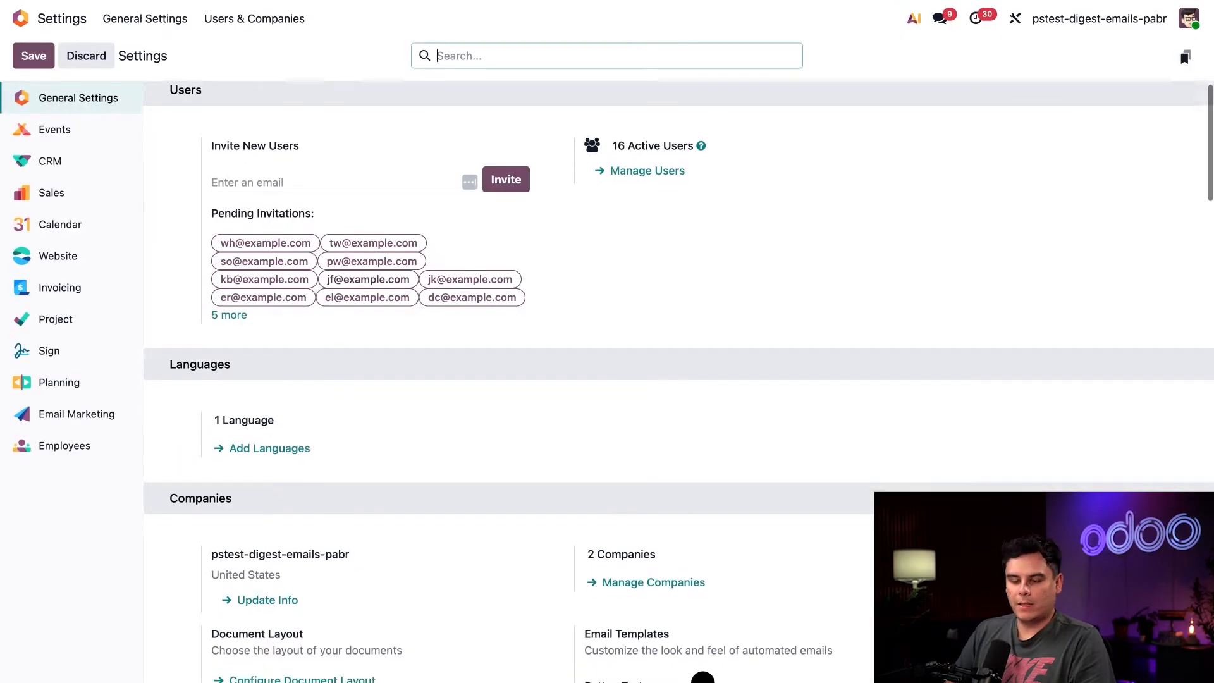
Open the digest "Your Odoo Periodic Digest" that is assigned in the general email settings
{"action": "scroll", "coordinate": [362, 299], "scroll_direction": "down", "scroll_amount": 15}
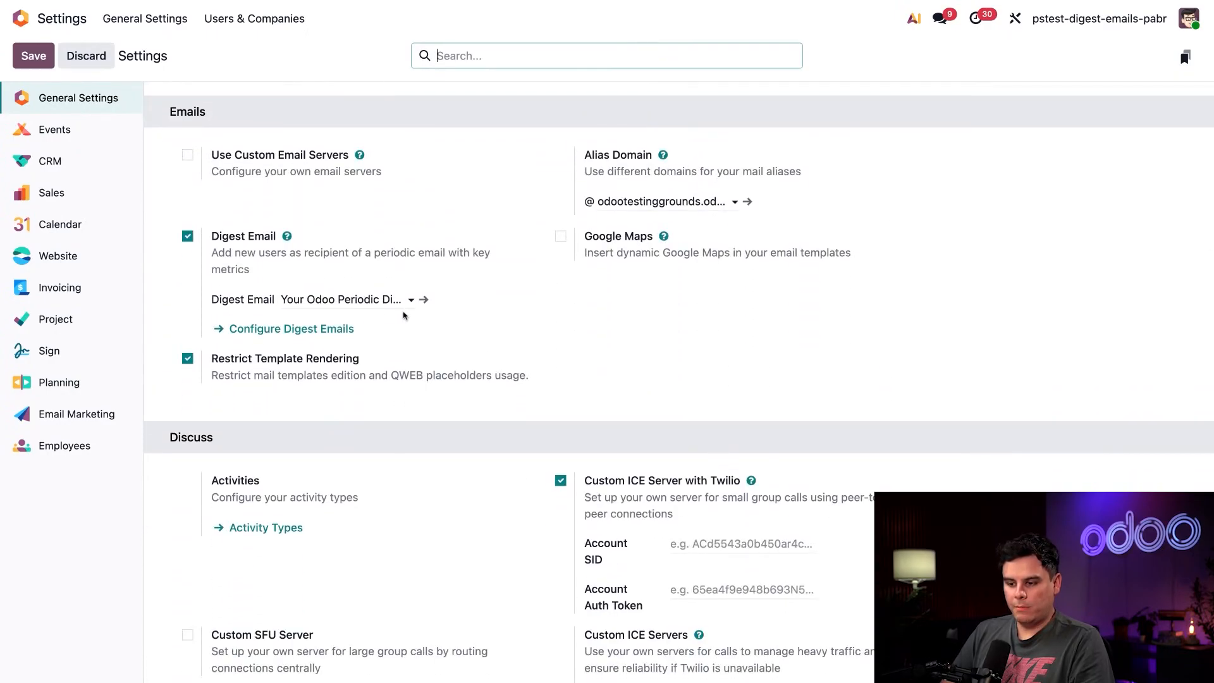
{"action": "mouse_move", "coordinate": [383, 300]}
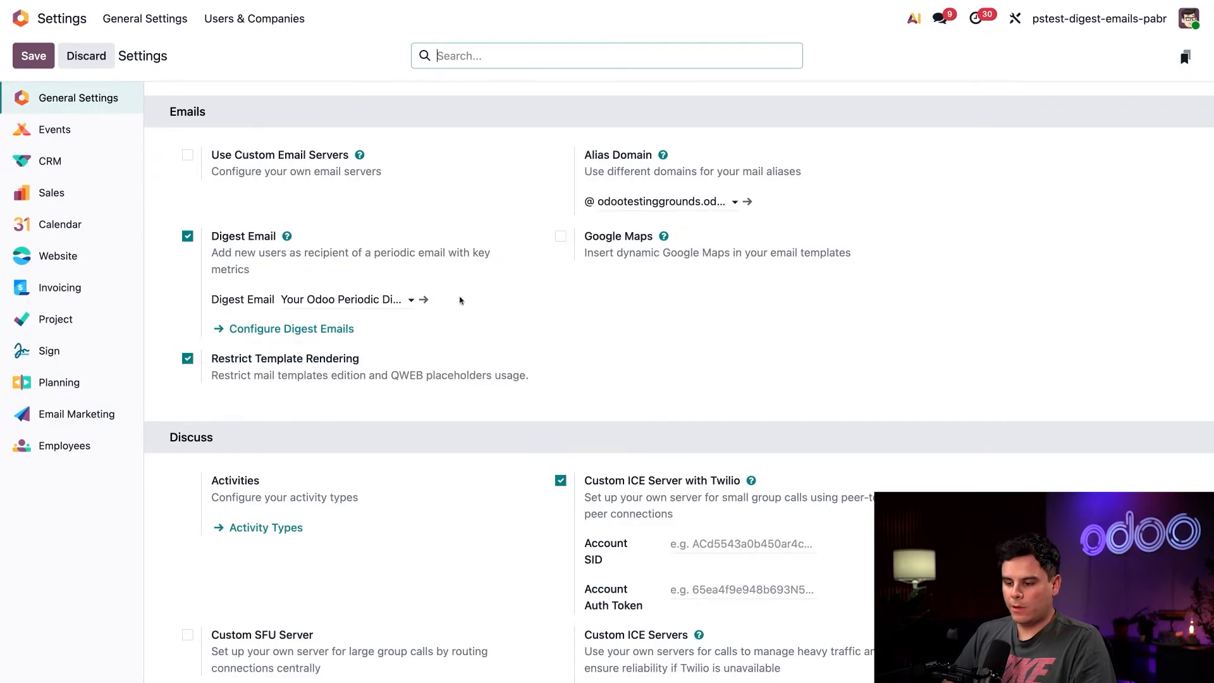
{"action": "left_click", "coordinate": [425, 301]}
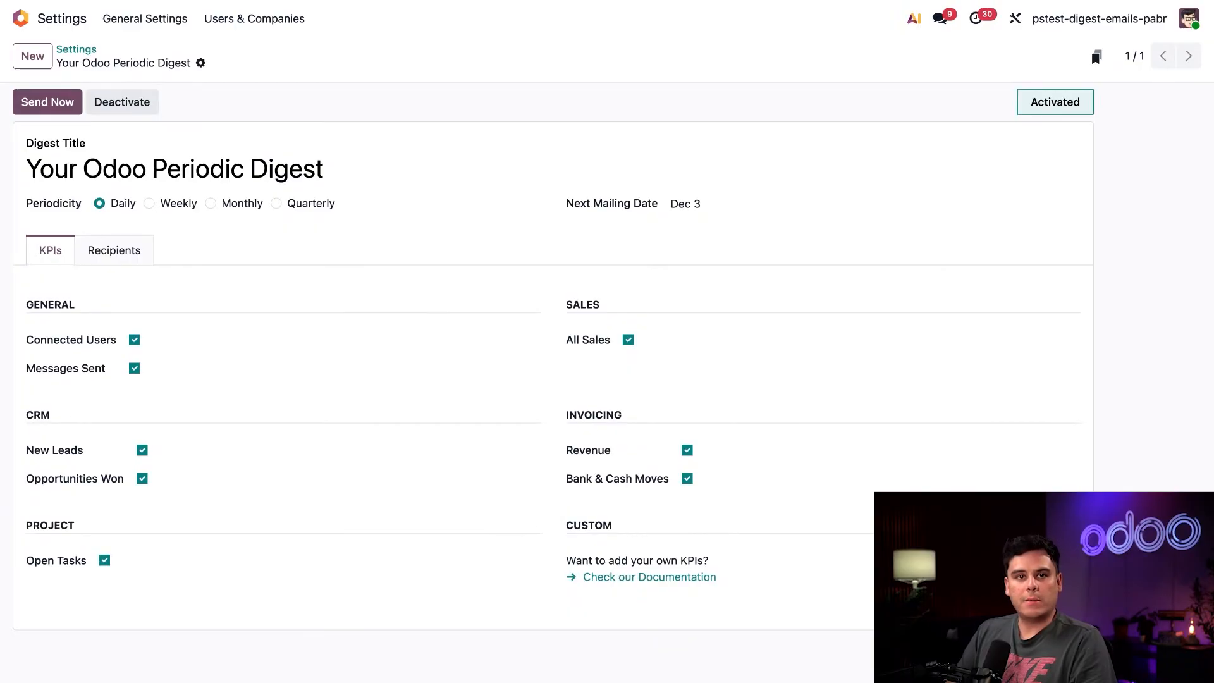
Retitle the digest "Stealth Weekly" and set its periodicity to Weekly
{"action": "triple_click", "coordinate": [338, 171]}
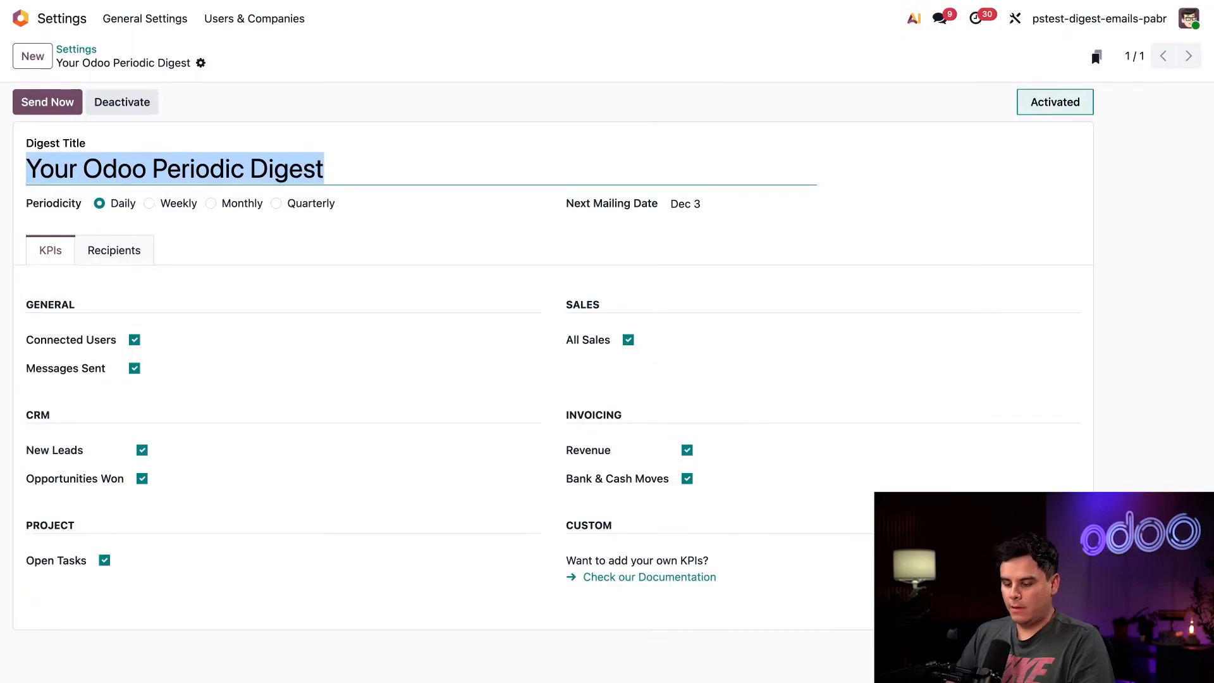
{"action": "type", "text": "Stealth "}
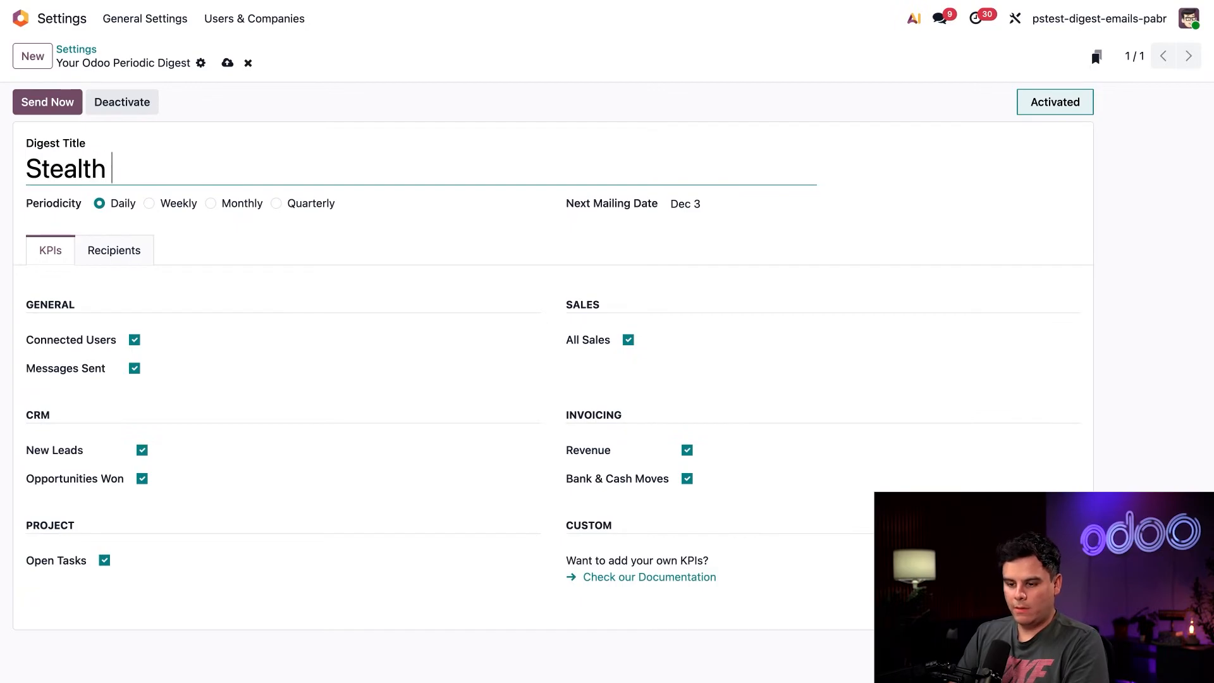
{"action": "type", "text": "Weekly"}
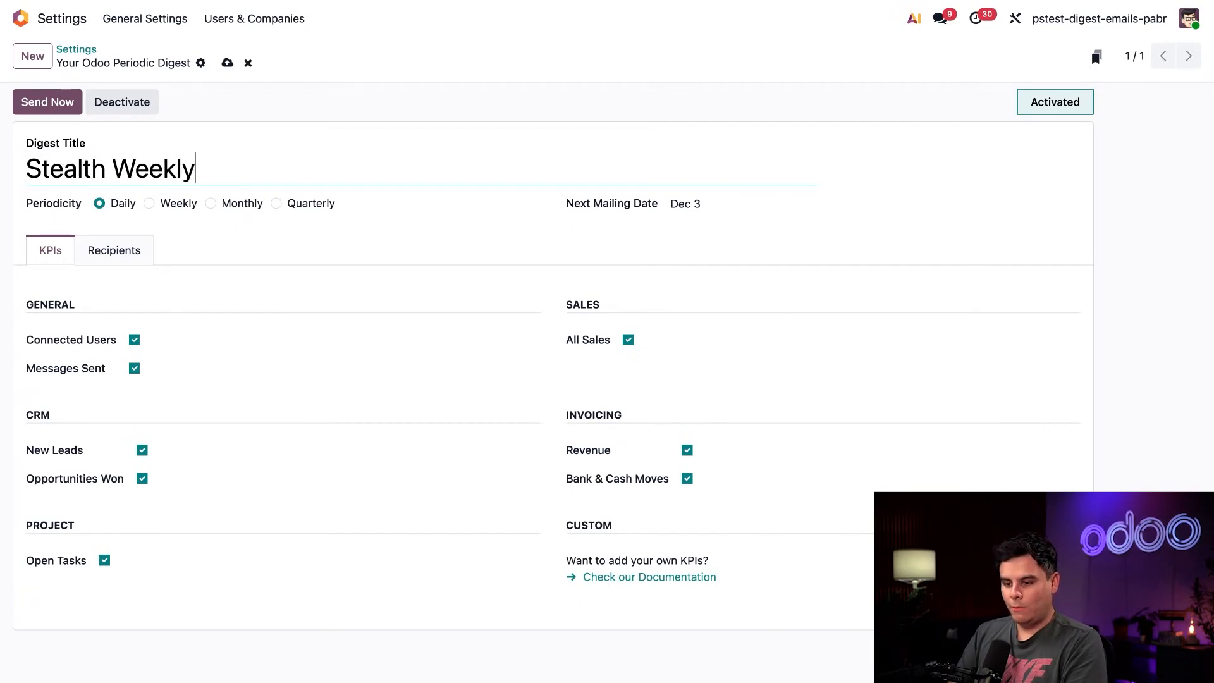
{"action": "left_click", "coordinate": [417, 212]}
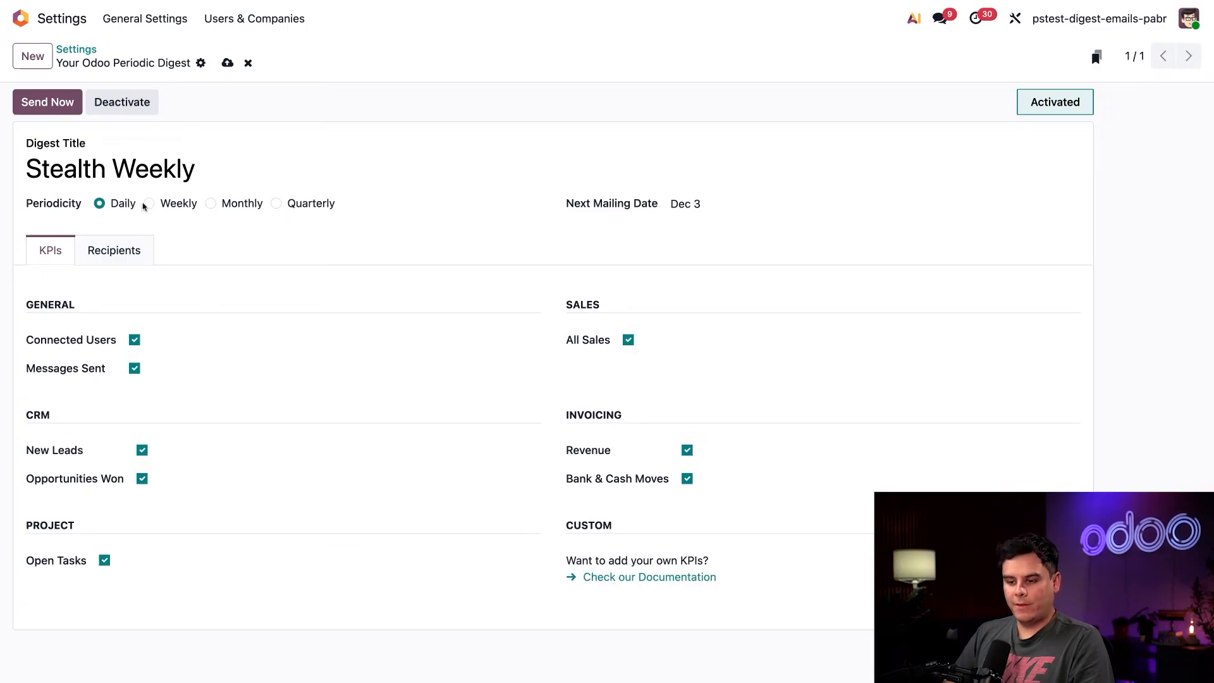
{"action": "left_click", "coordinate": [149, 204]}
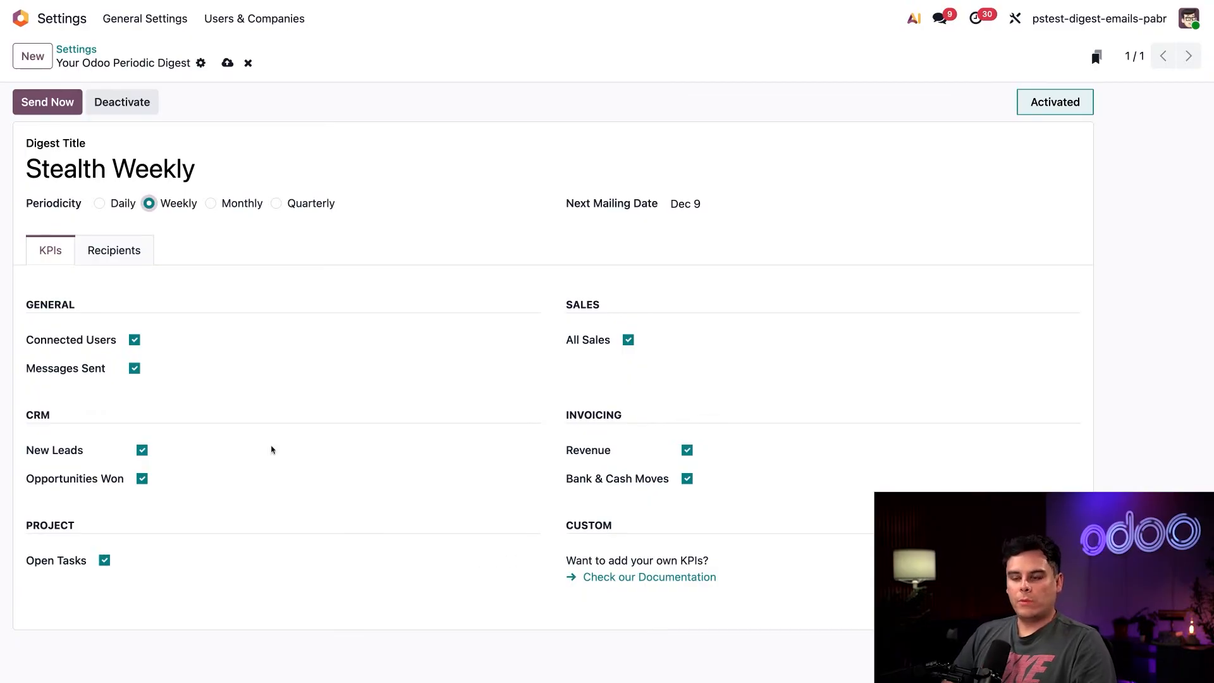
Add all available users as recipients of the Stealth Weekly digest
{"action": "left_click", "coordinate": [109, 253]}
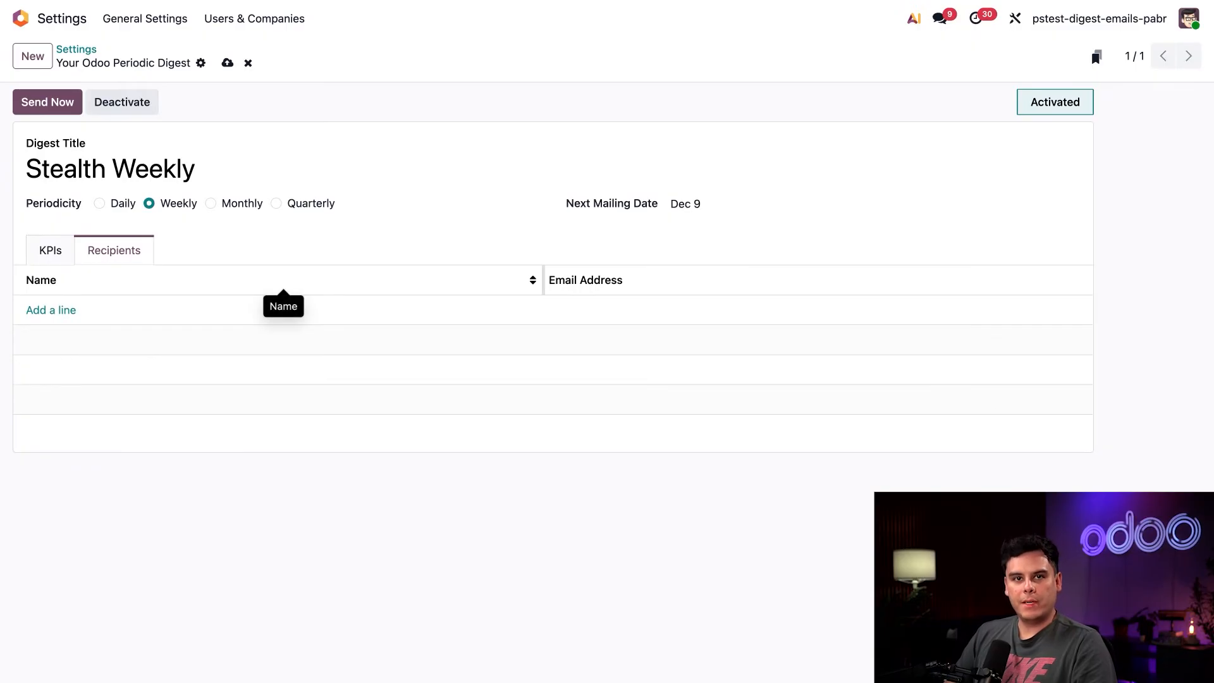
{"action": "left_click", "coordinate": [65, 309]}
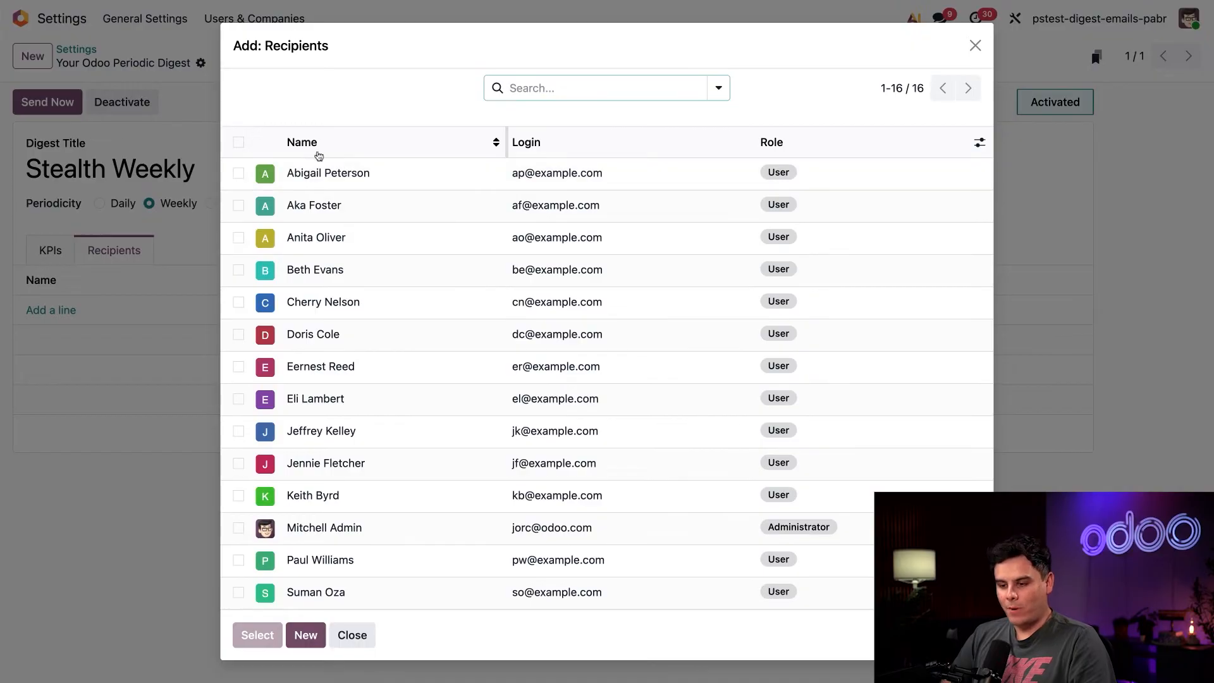
{"action": "left_click", "coordinate": [238, 142]}
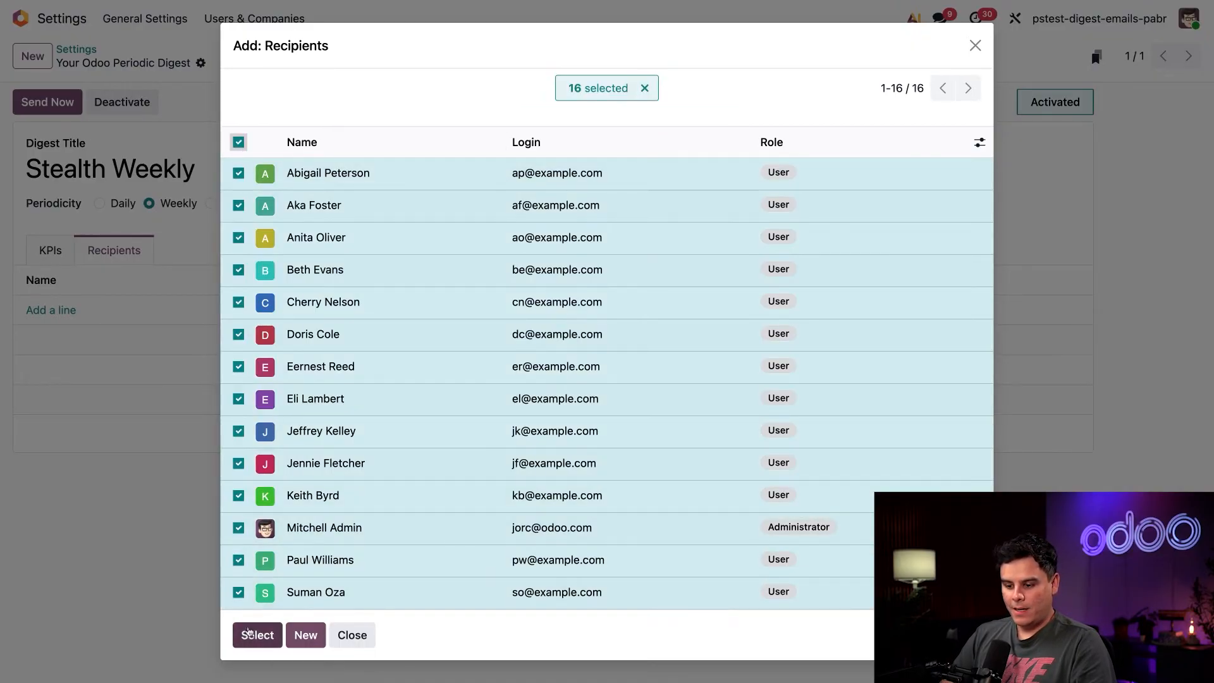
{"action": "left_click", "coordinate": [253, 634]}
{"action": "scroll", "coordinate": [321, 232], "scroll_direction": "down", "scroll_amount": 3}
{"action": "scroll", "coordinate": [321, 231], "scroll_direction": "up", "scroll_amount": 3}
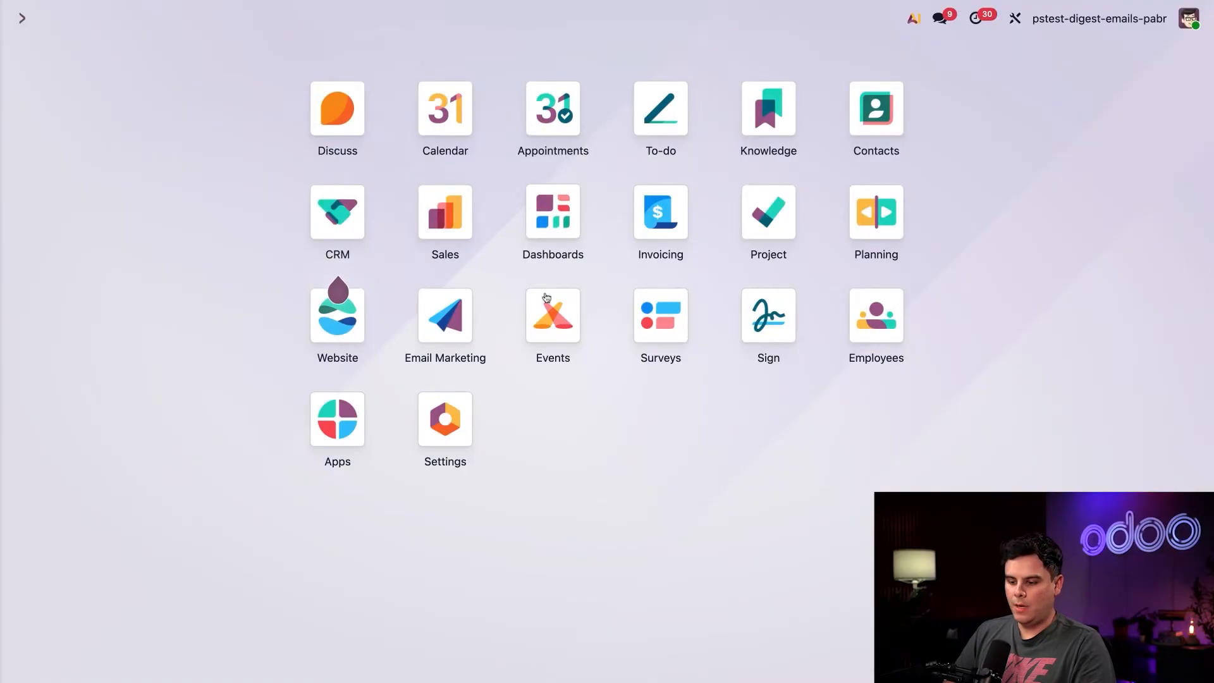
Return to the general settings and open the configuration list of digest emails
{"action": "left_click", "coordinate": [435, 435]}
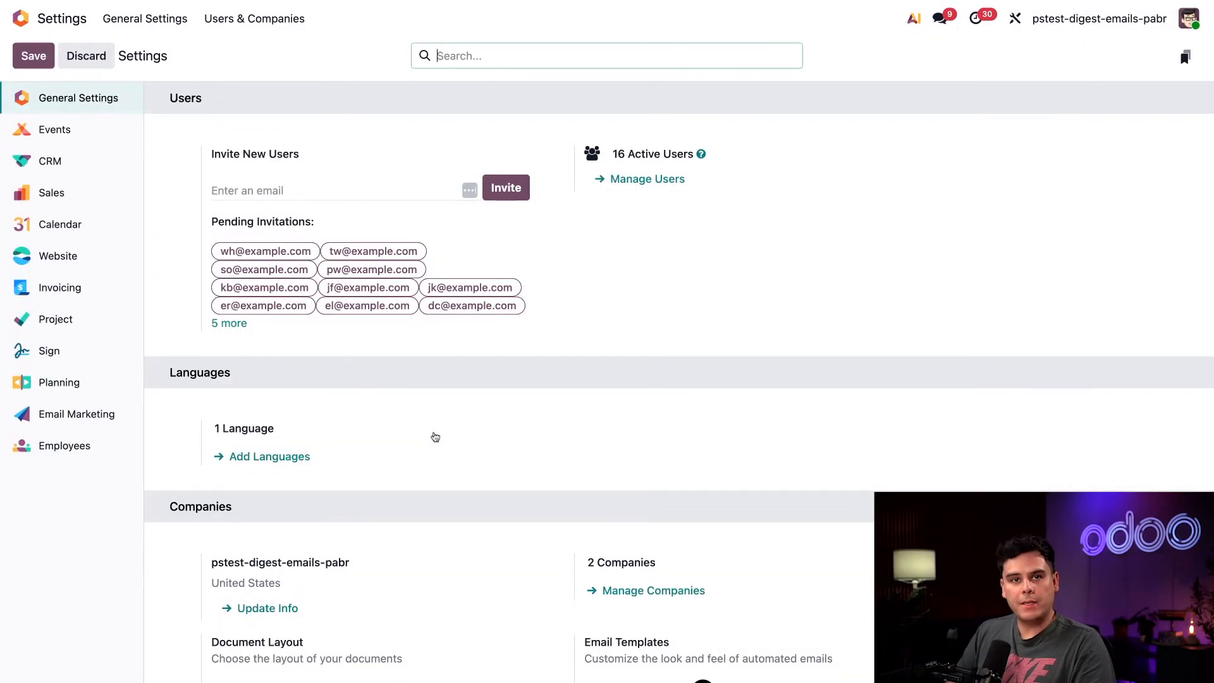
{"action": "scroll", "coordinate": [420, 413], "scroll_direction": "down", "scroll_amount": 9}
{"action": "scroll", "coordinate": [420, 414], "scroll_direction": "up", "scroll_amount": 1}
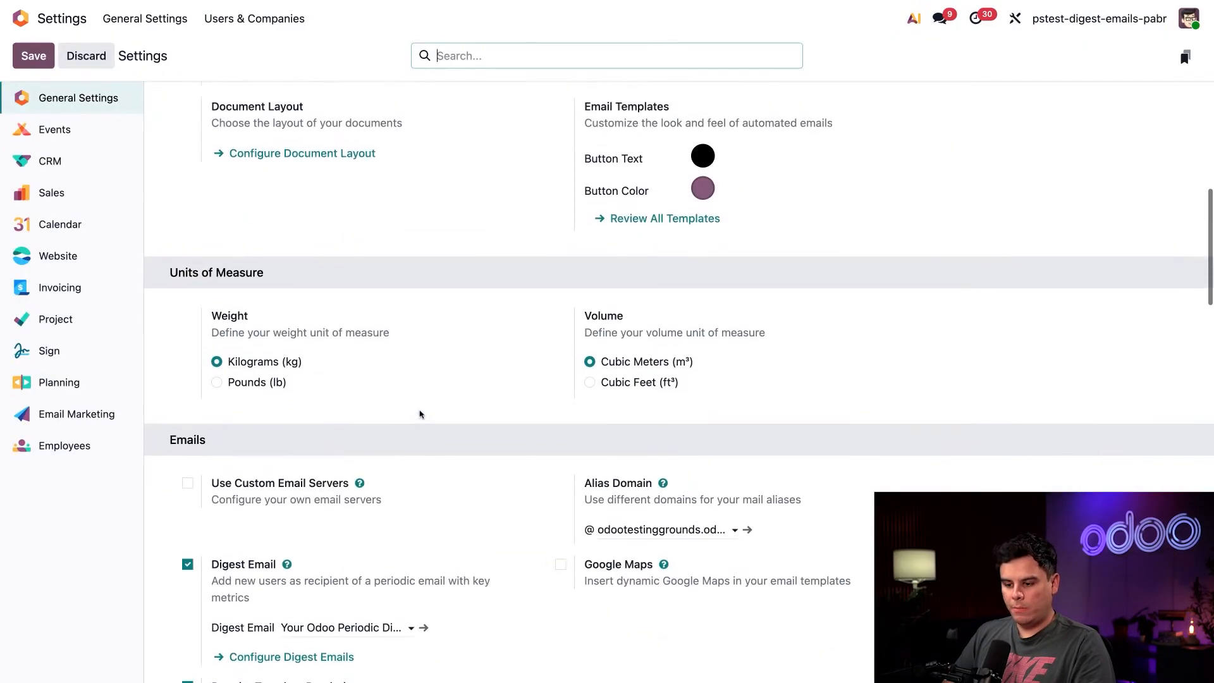
{"action": "scroll", "coordinate": [419, 414], "scroll_direction": "down", "scroll_amount": 5}
{"action": "left_click", "coordinate": [329, 338]}
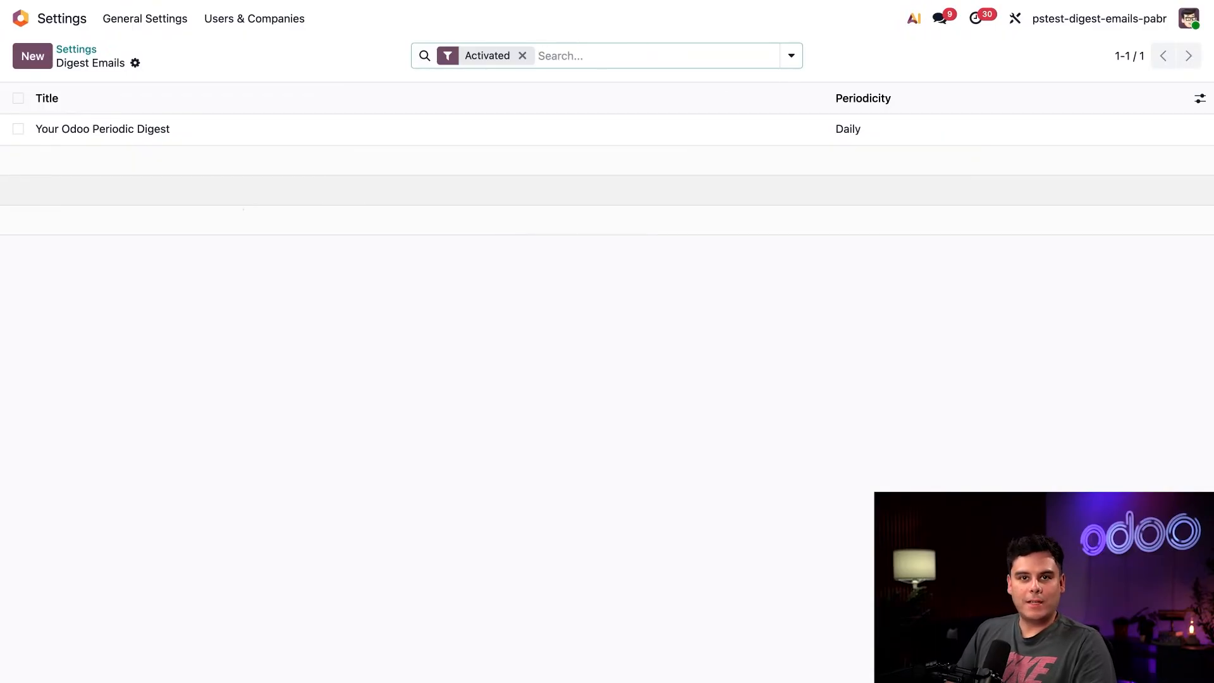
Create a digest titled "Sales Team Digest" with the KPIs New Leads, Opportunities Won and All Sales enabled
{"action": "left_click", "coordinate": [33, 56]}
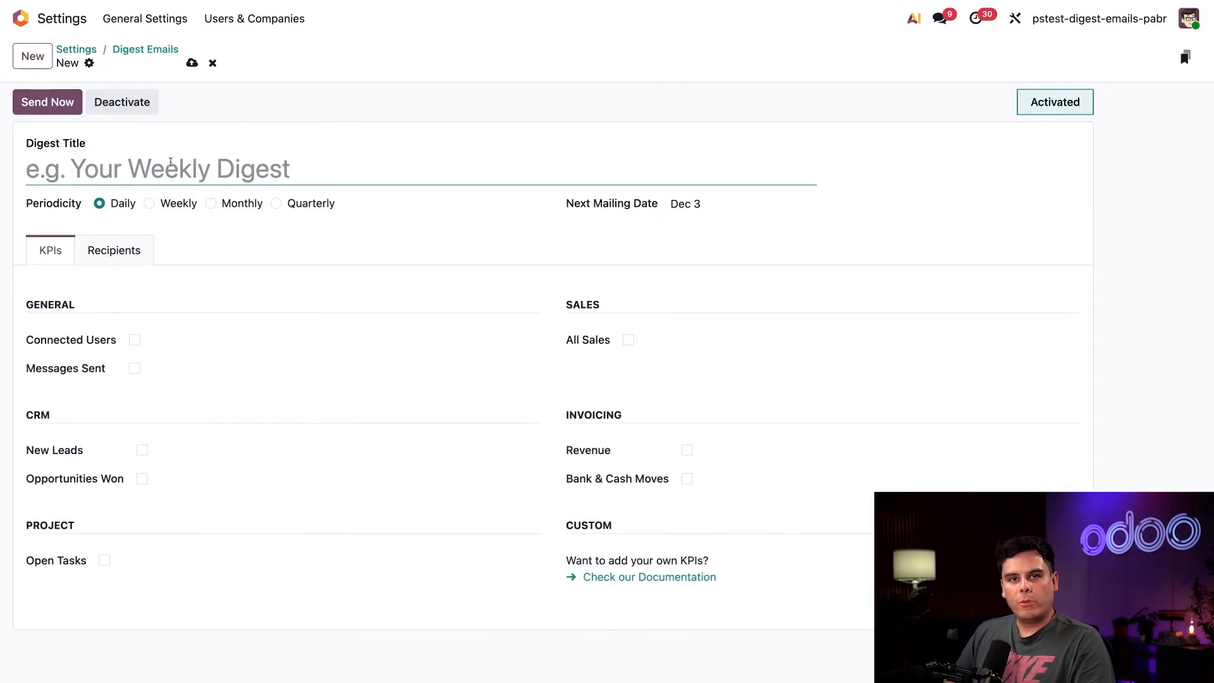
{"action": "type", "text": "Sales Tea"}
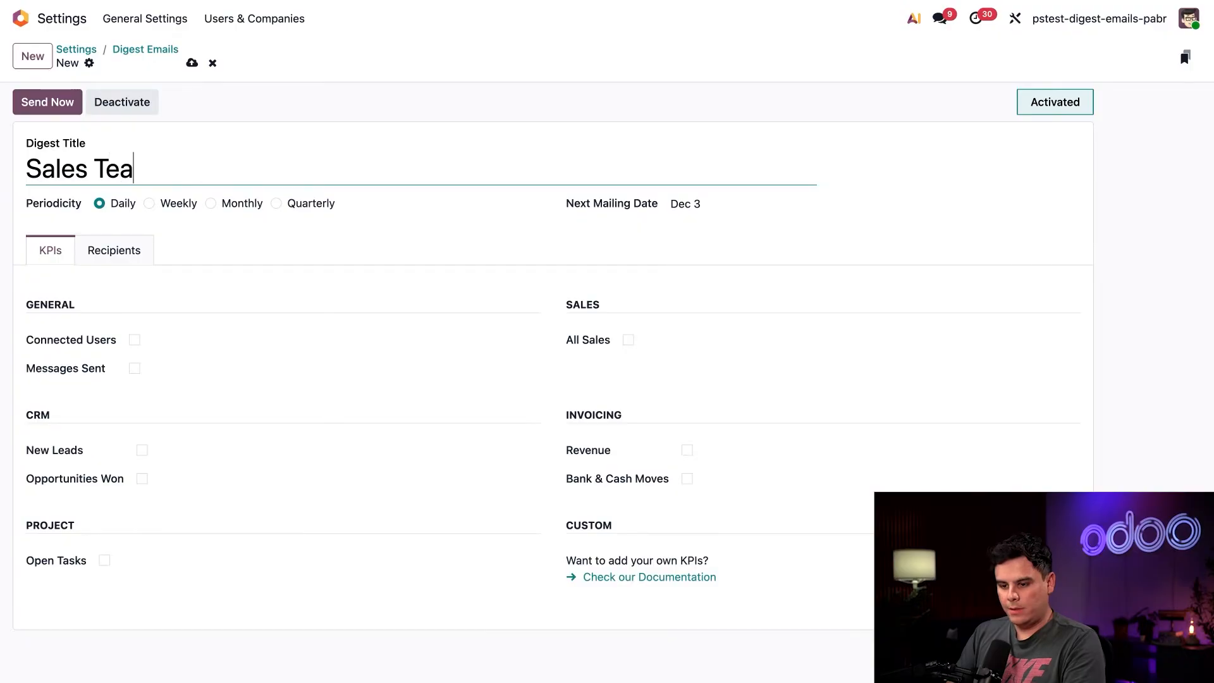
{"action": "type", "text": "m Digest"}
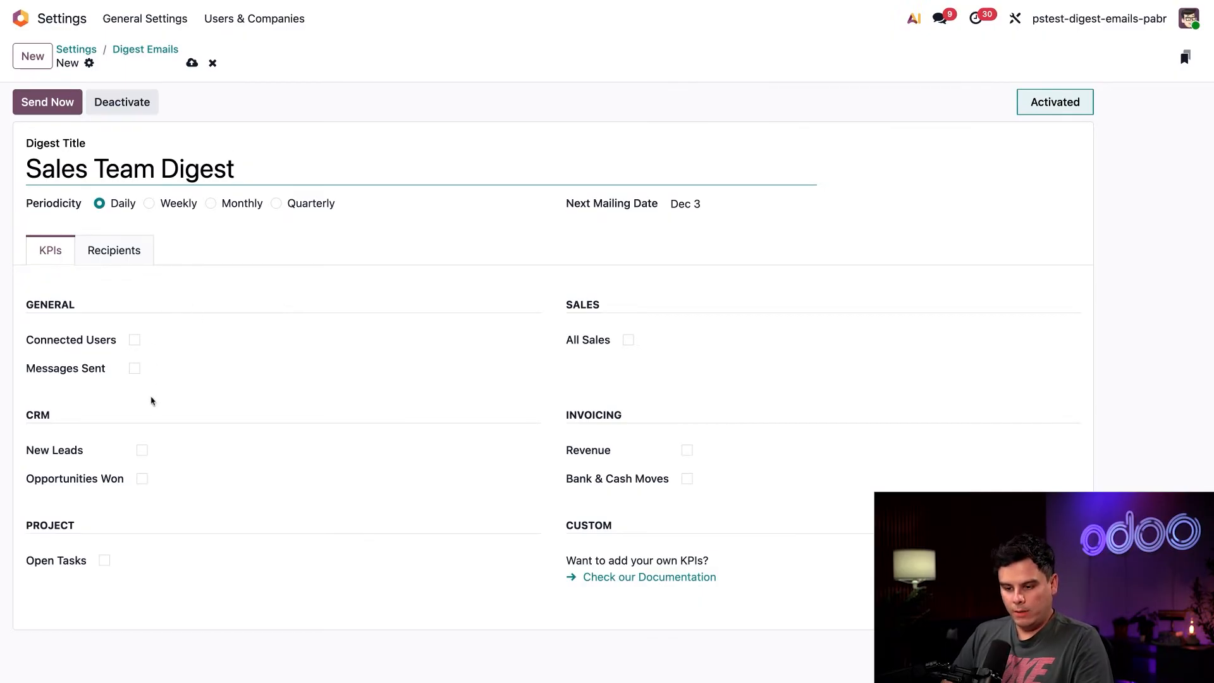
{"action": "left_click", "coordinate": [142, 450]}
{"action": "left_click", "coordinate": [142, 479]}
{"action": "left_click", "coordinate": [628, 340]}
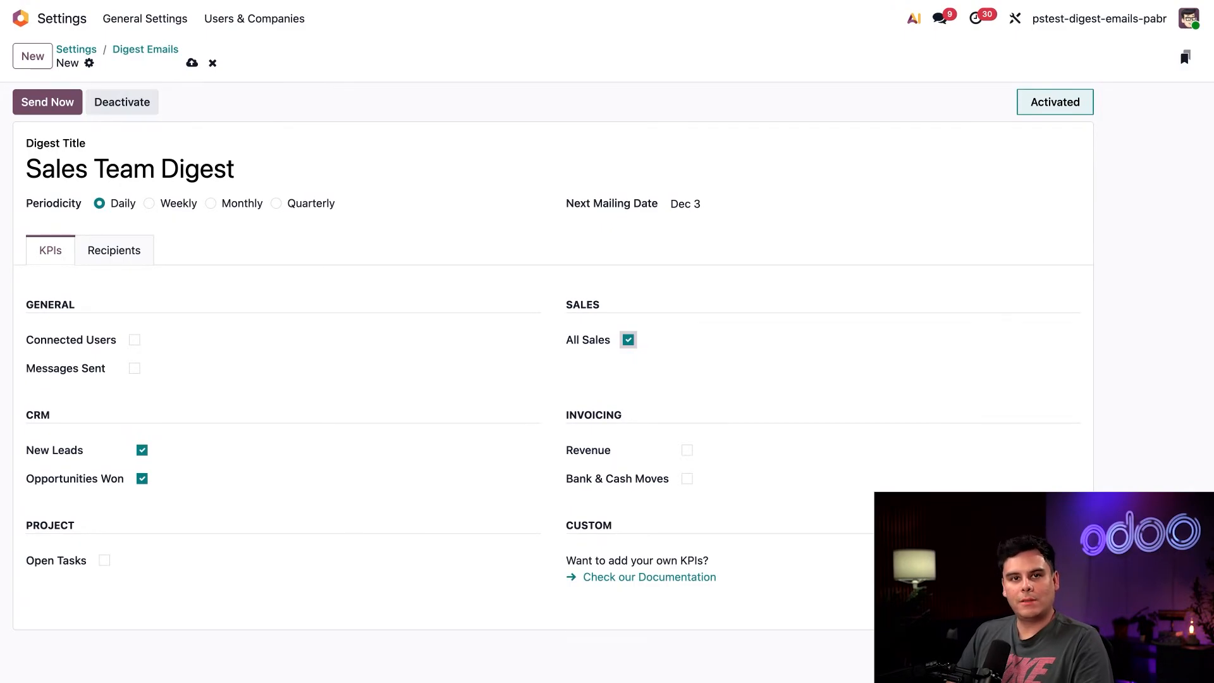
Filter the users offered as recipients for the Sales Team Digest by the custom rule Employee Tags contains "Sales"
{"action": "left_click", "coordinate": [92, 248]}
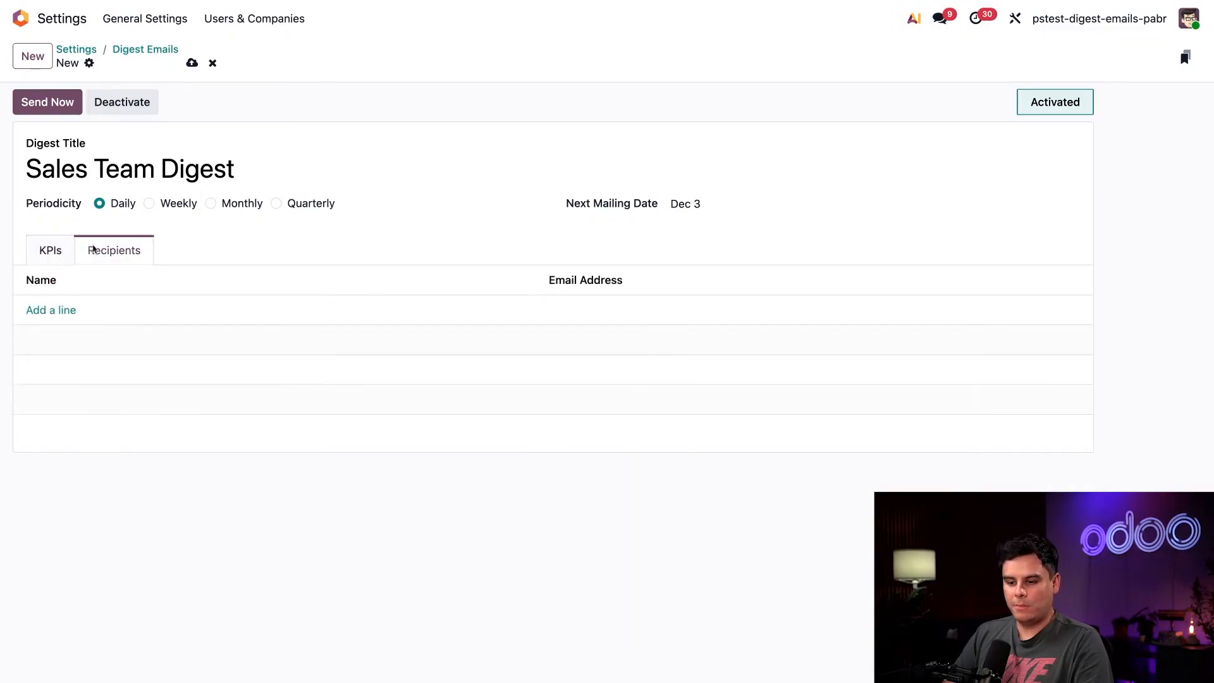
{"action": "left_click", "coordinate": [44, 311]}
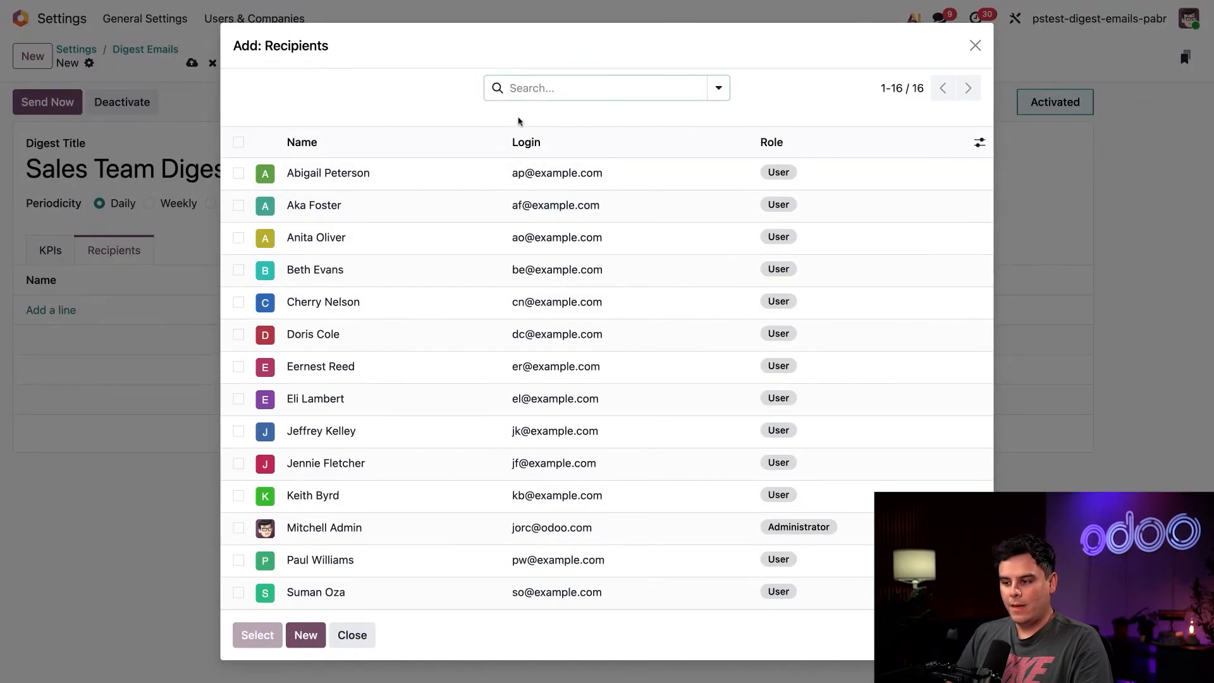
{"action": "left_click", "coordinate": [718, 88]}
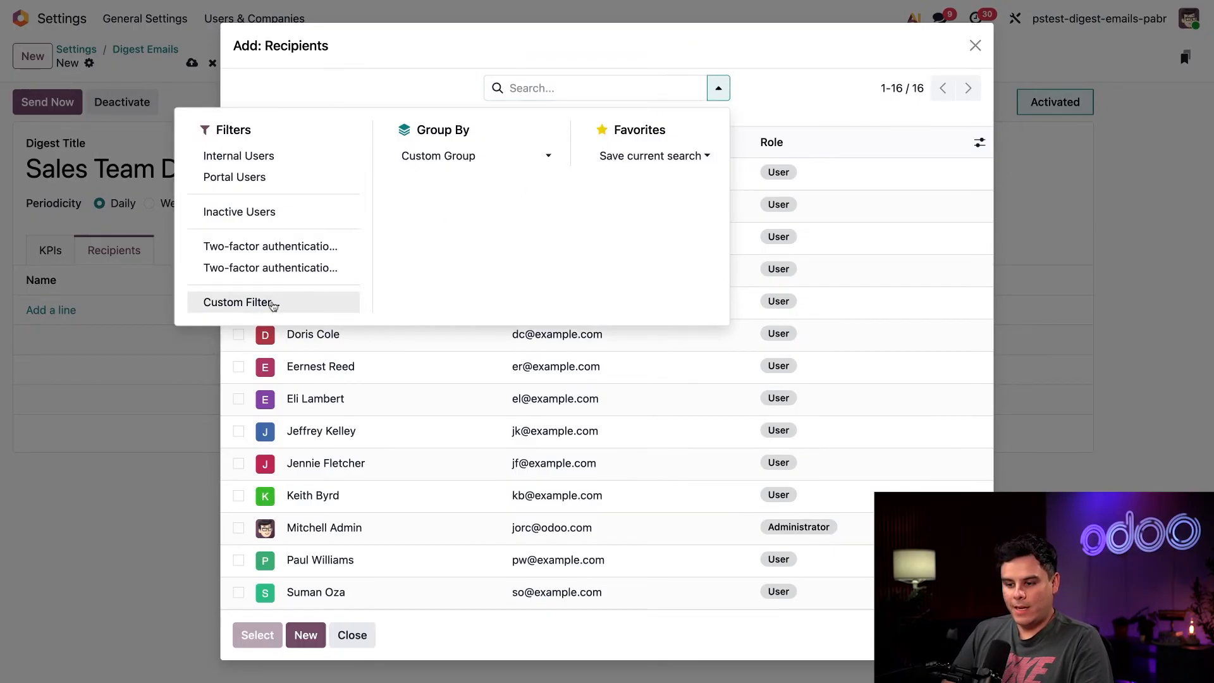
{"action": "left_click", "coordinate": [348, 302]}
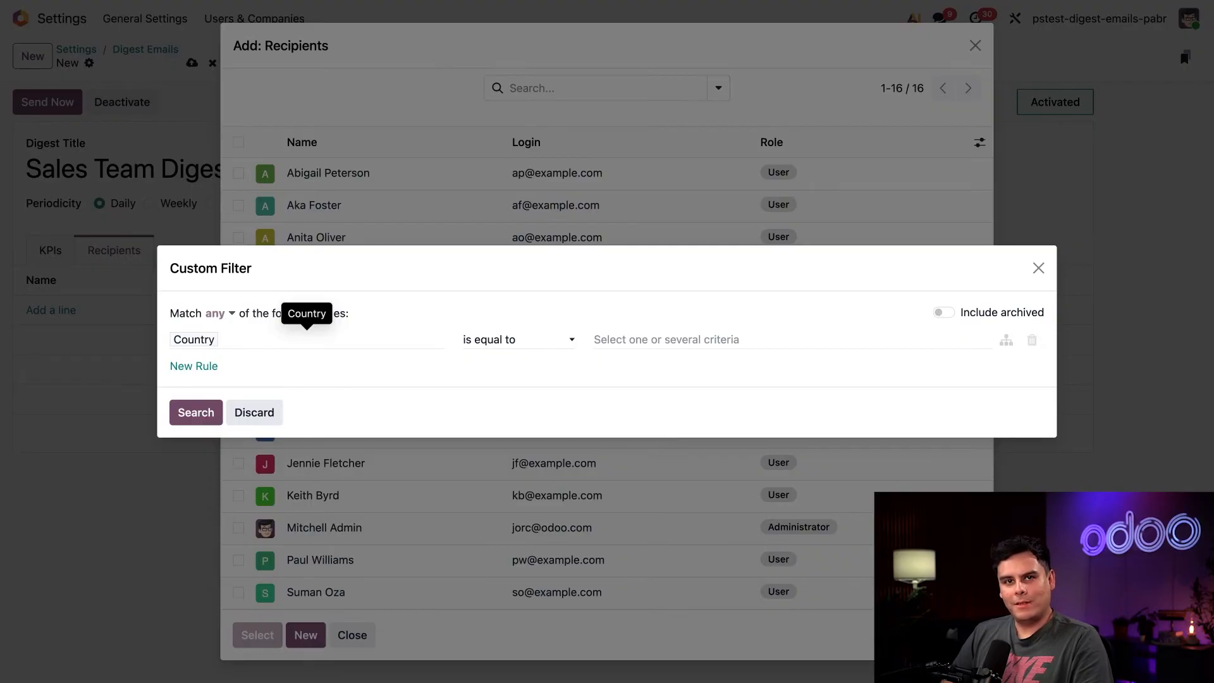
{"action": "left_click", "coordinate": [307, 340]}
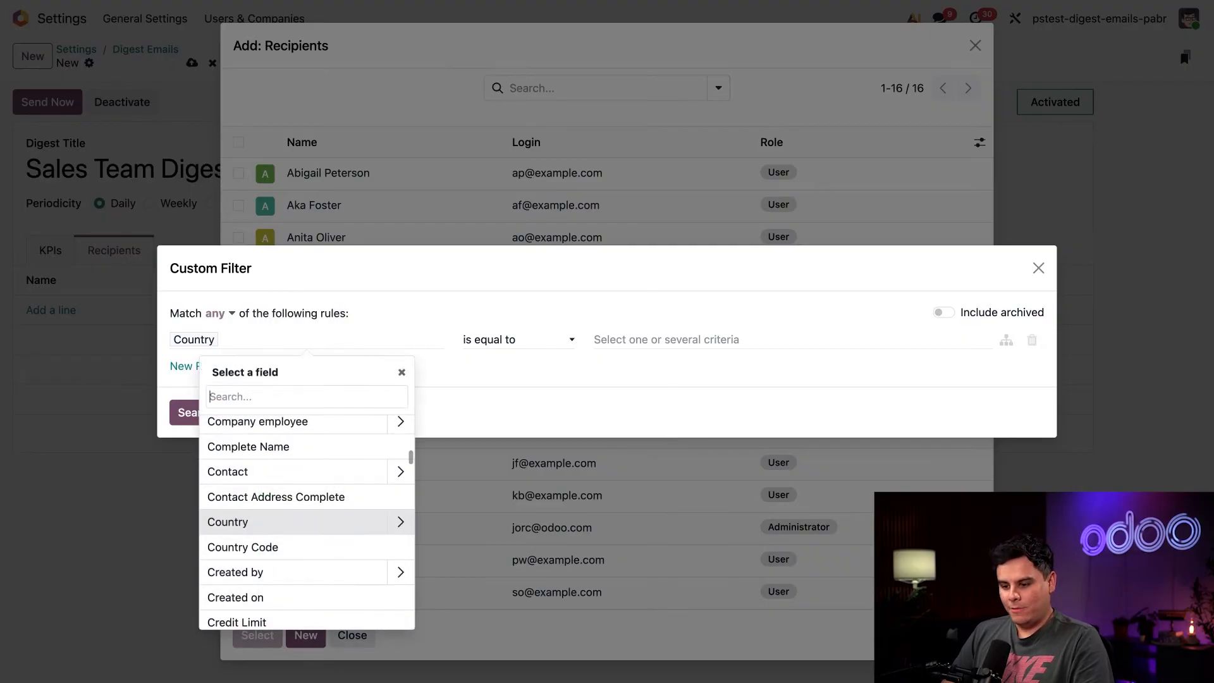
{"action": "type", "text": "emplo"}
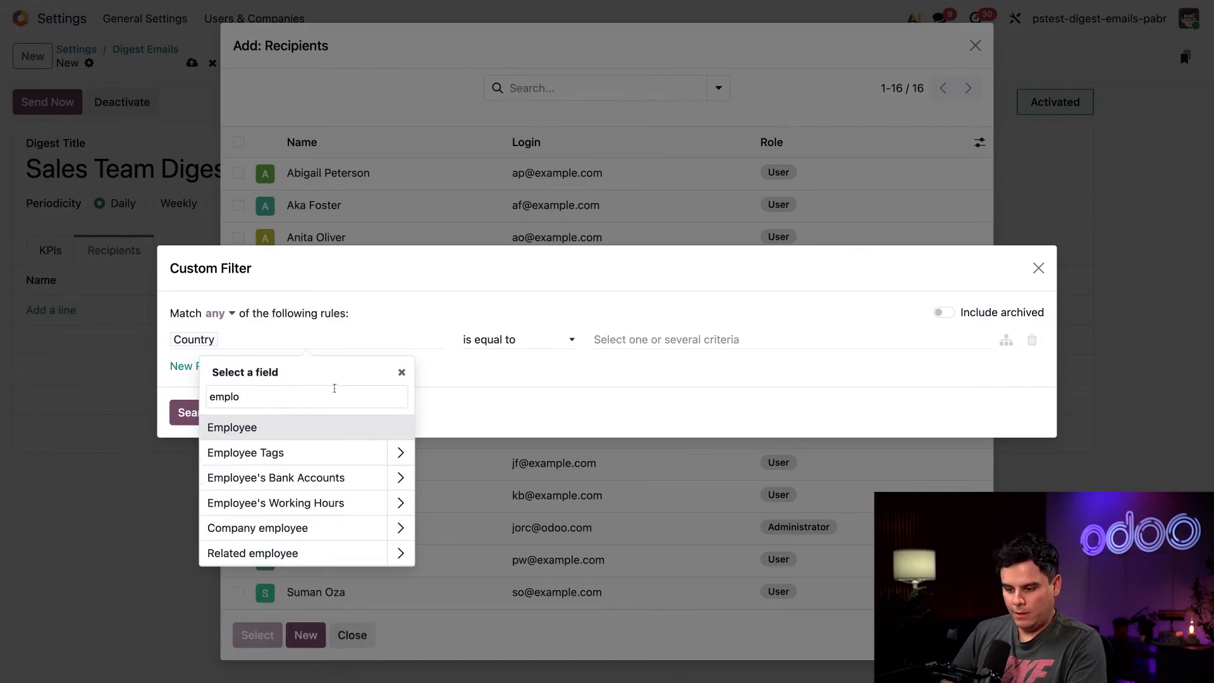
{"action": "left_click", "coordinate": [316, 452]}
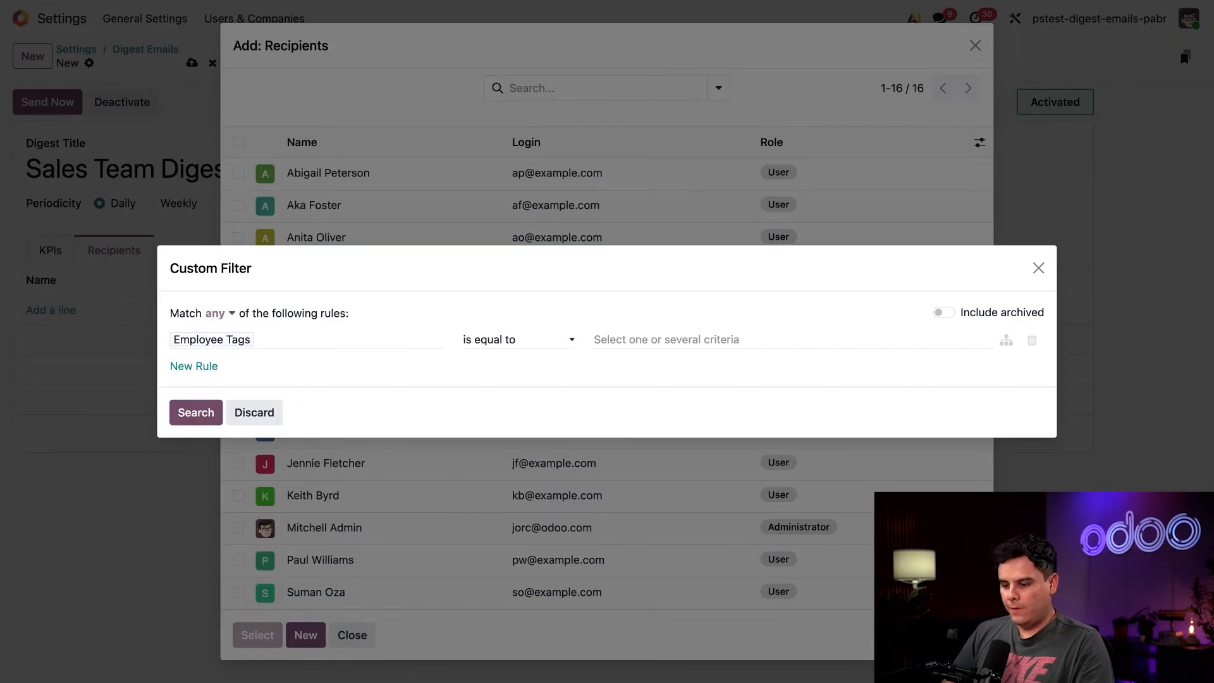
{"action": "left_click", "coordinate": [490, 371]}
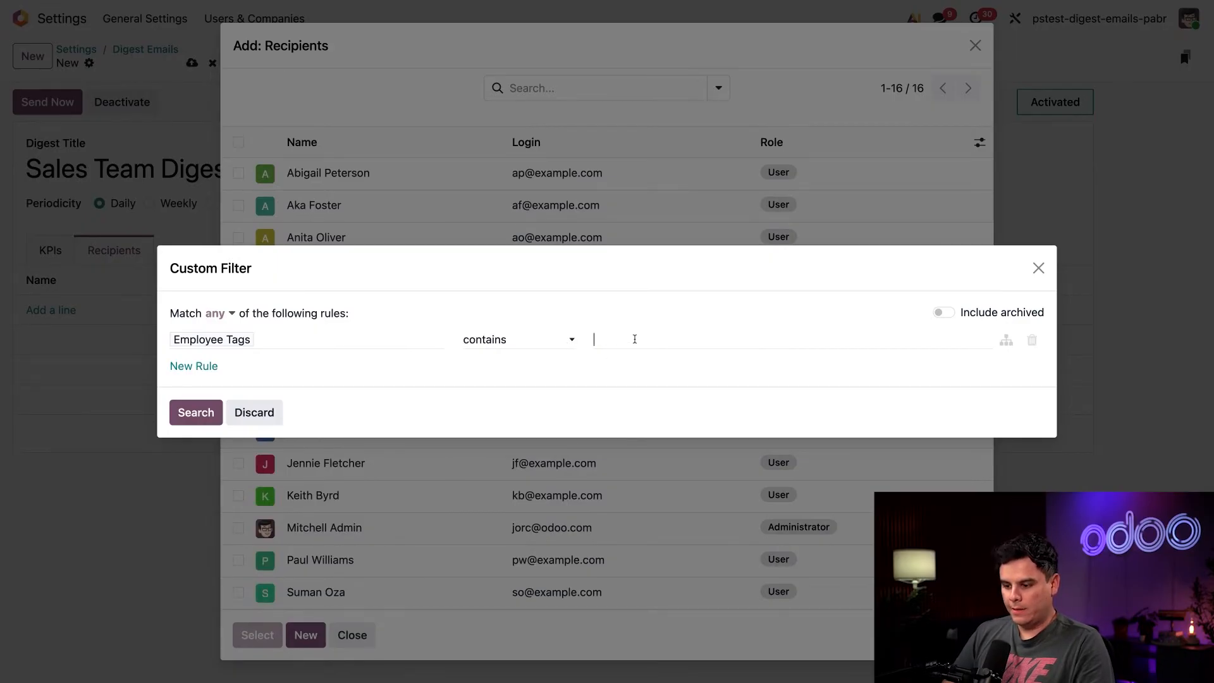
{"action": "type", "text": "Sales"}
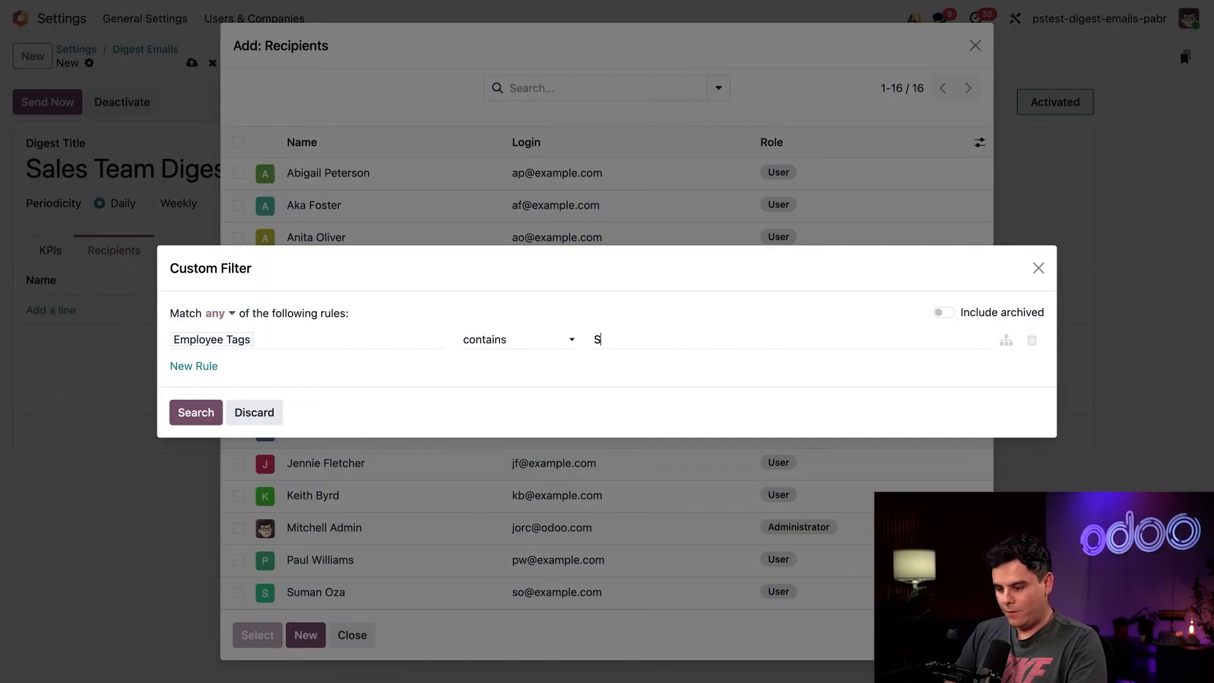
{"action": "left_click", "coordinate": [195, 413]}
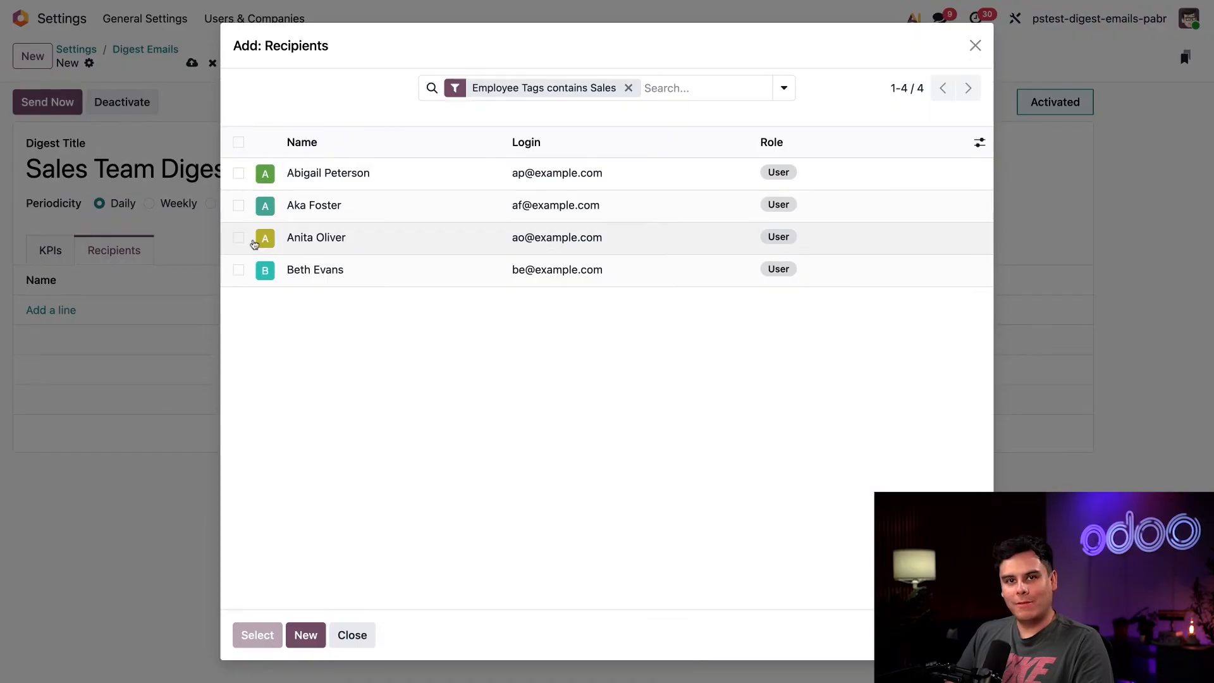
Add all the filtered users as recipients and send the Sales Team Digest immediately
{"action": "left_click", "coordinate": [238, 142]}
{"action": "left_click", "coordinate": [257, 634]}
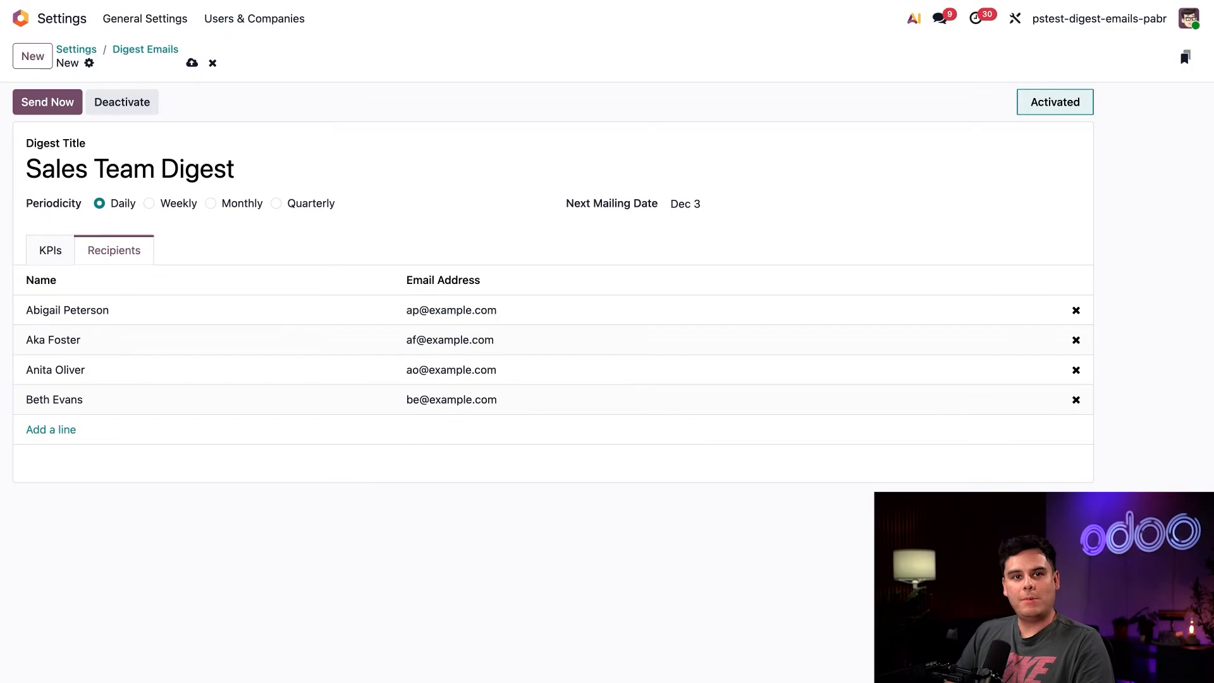
{"action": "left_click", "coordinate": [56, 115]}
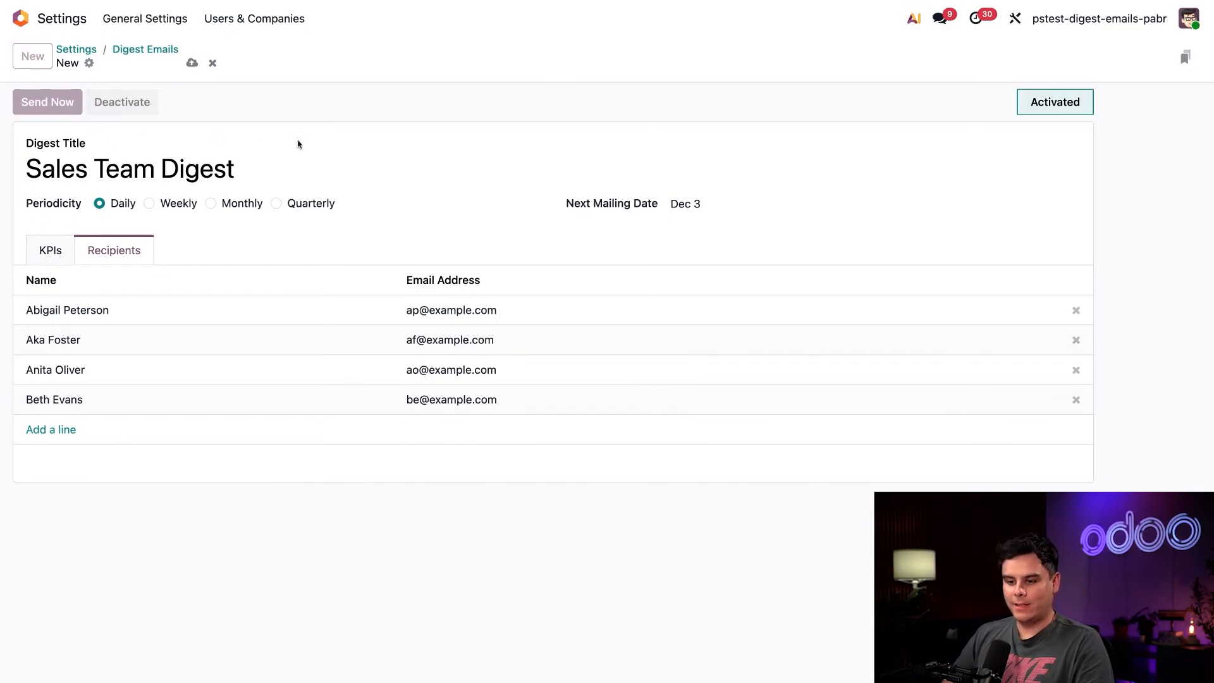